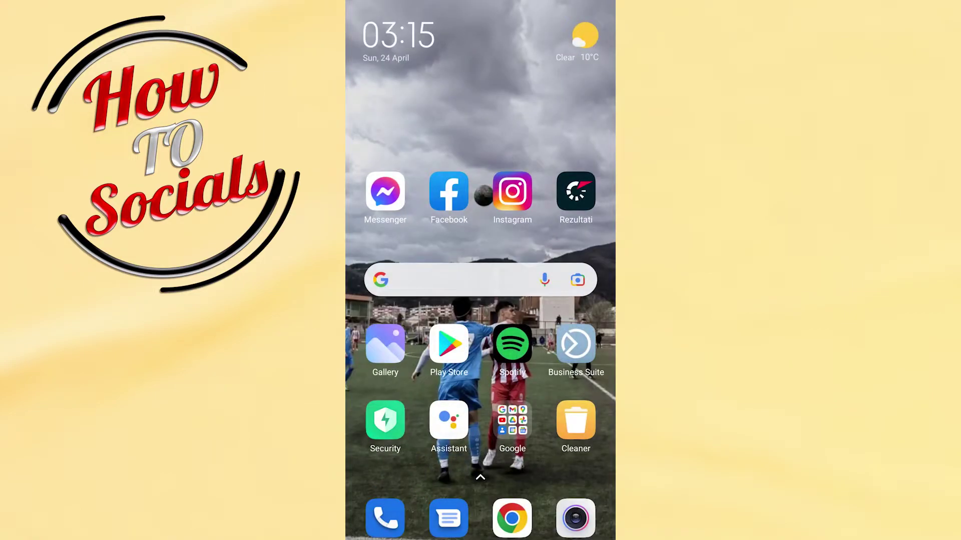
Step: Launch Chrome to run a Google search for 'youtube verify'
{"action": "left_click", "coordinate": [457, 154]}
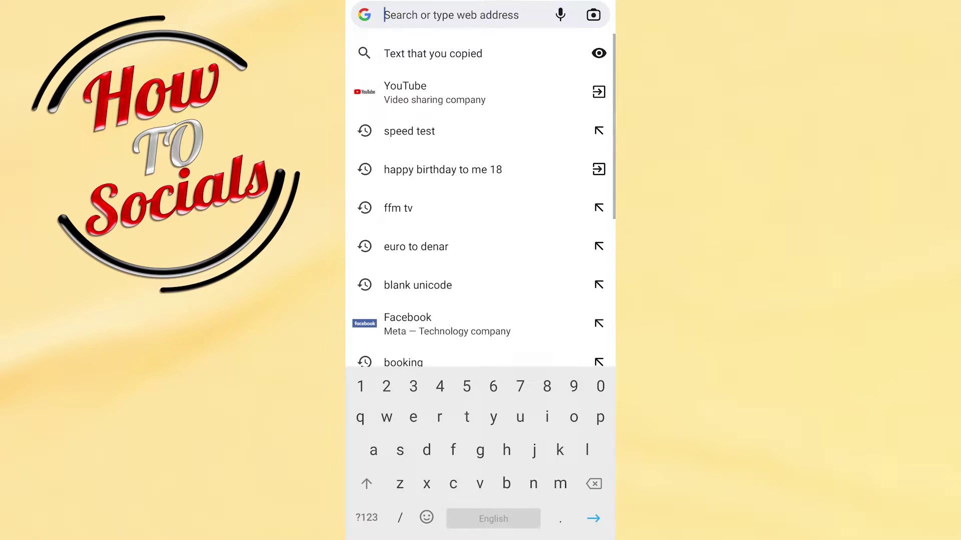
{"action": "type", "text": "youtu"}
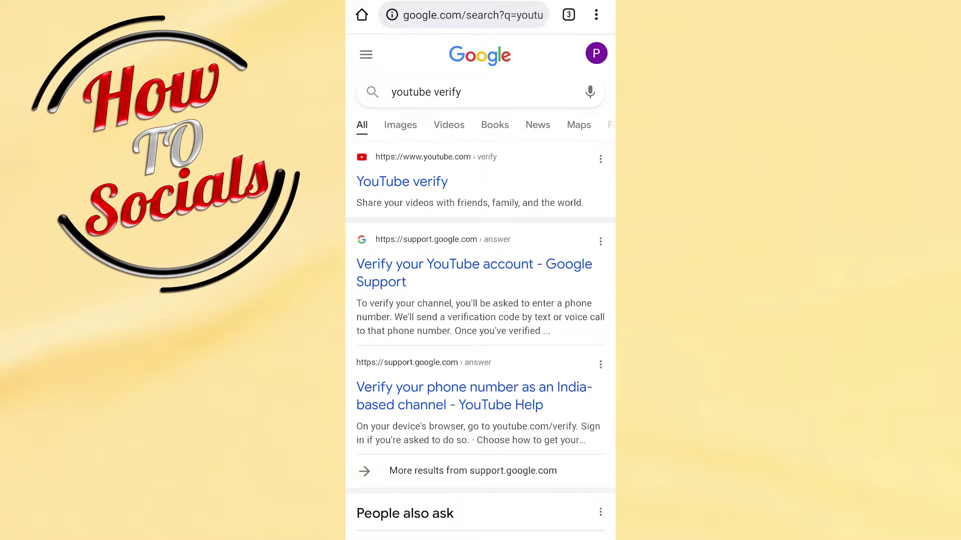
Step: Open the 'Verify your YouTube account - Google Support' result from the search
{"action": "left_click", "coordinate": [489, 268]}
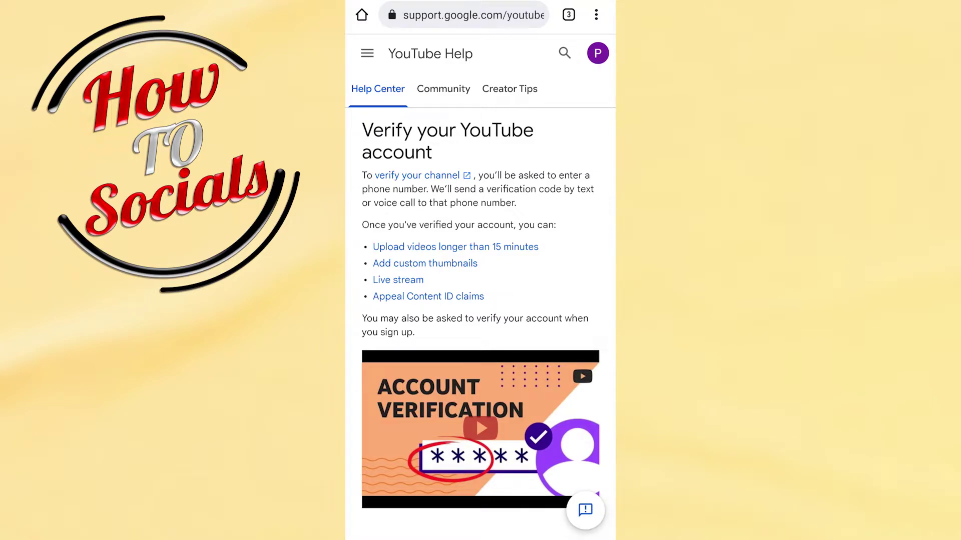
{"action": "scroll", "coordinate": [501, 333], "scroll_direction": "down", "scroll_amount": 5}
{"action": "scroll", "coordinate": [520, 274], "scroll_direction": "down", "scroll_amount": 5}
{"action": "scroll", "coordinate": [525, 286], "scroll_direction": "down", "scroll_amount": 5}
{"action": "scroll", "coordinate": [521, 266], "scroll_direction": "down", "scroll_amount": 4}
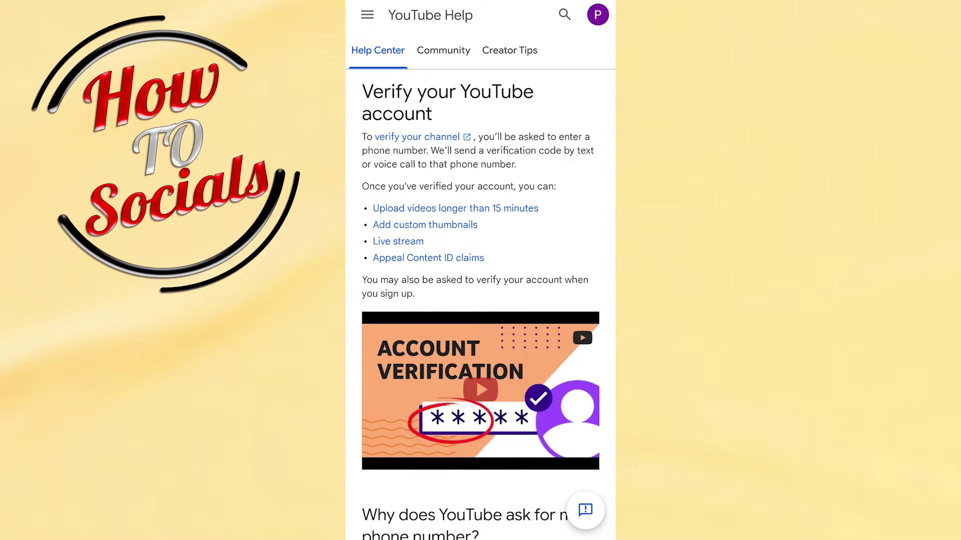
Step: Follow the help article's 'verify your channel' link to youtube.com/verify
{"action": "left_click", "coordinate": [426, 138]}
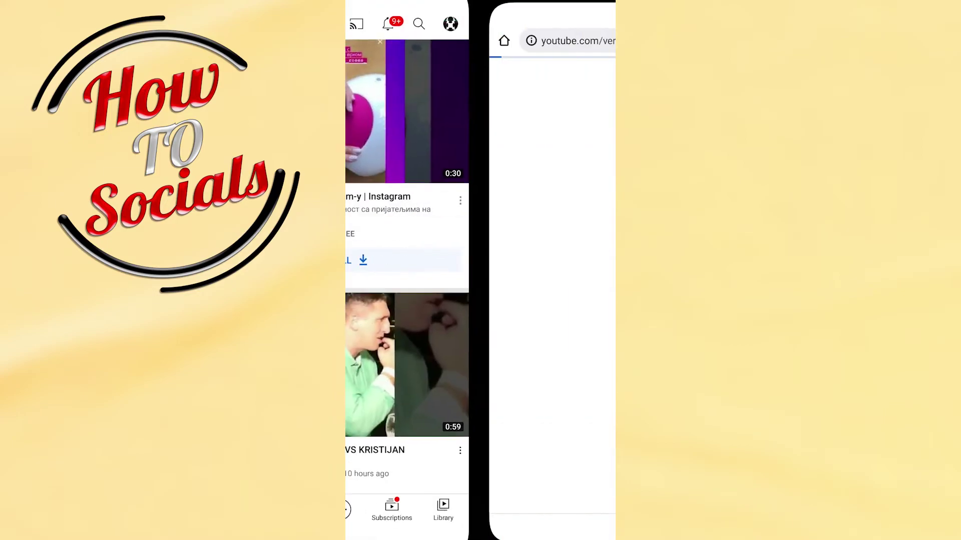